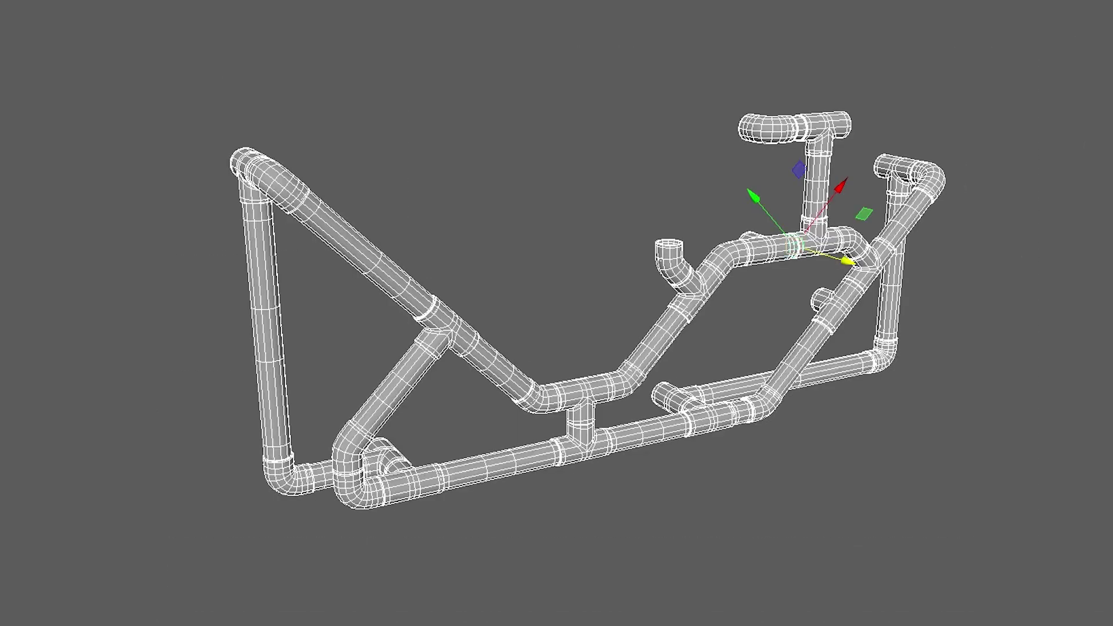
# Assign a new grey Lambert material to the pipe frame and view it smooth shaded
pyautogui.keyDown('shift'); pyautogui.rightClick(786, 252); pyautogui.keyUp('shift')
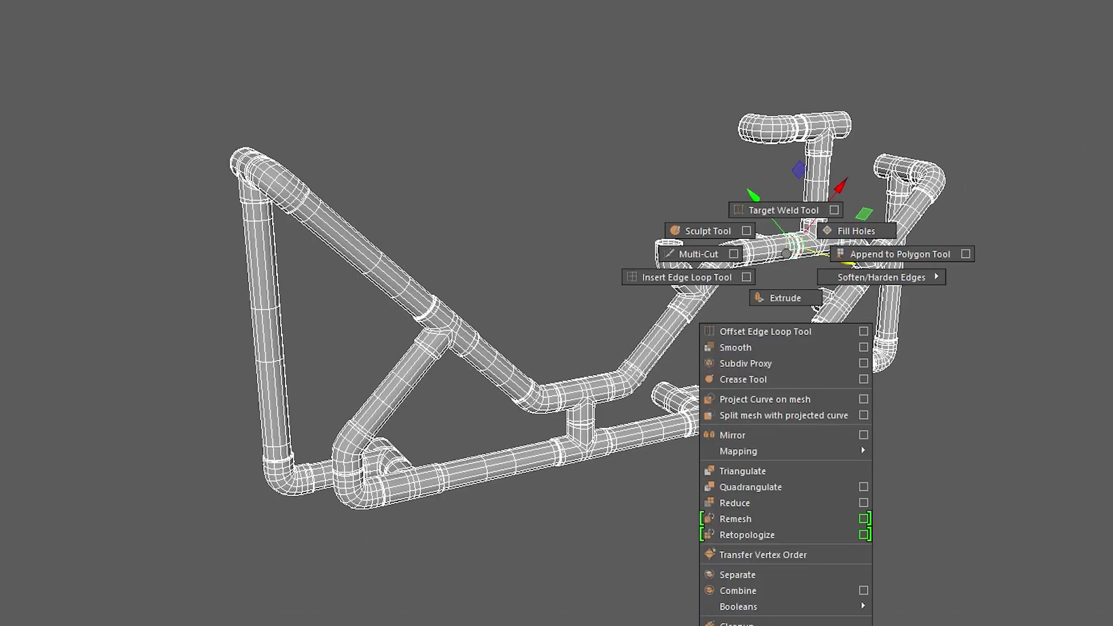
pyautogui.rightClick(786, 253)
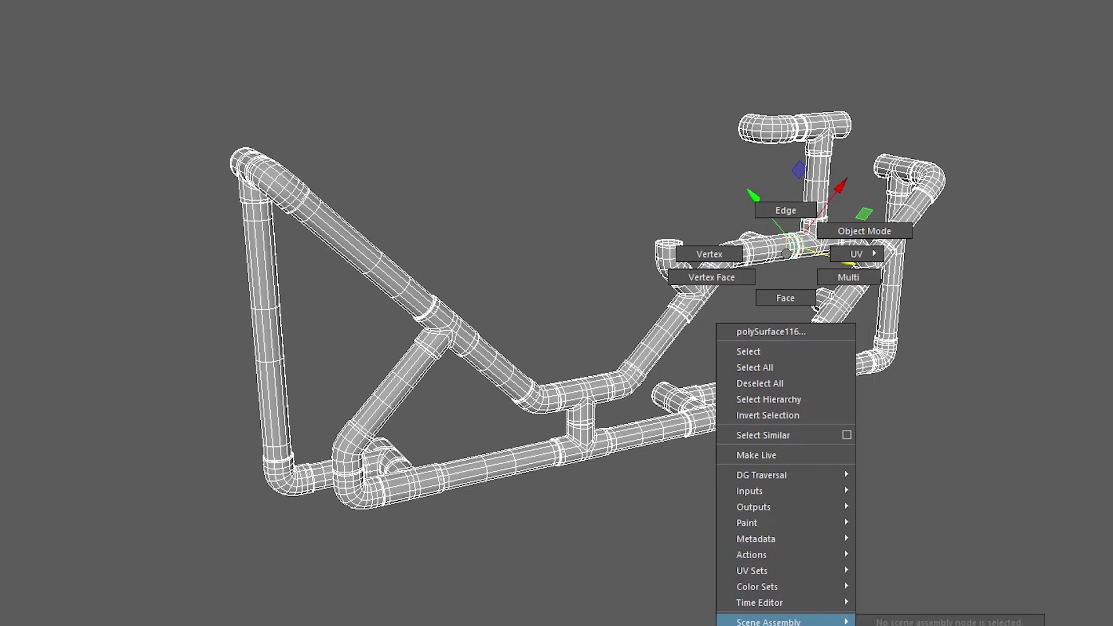
pyautogui.press('Escape')
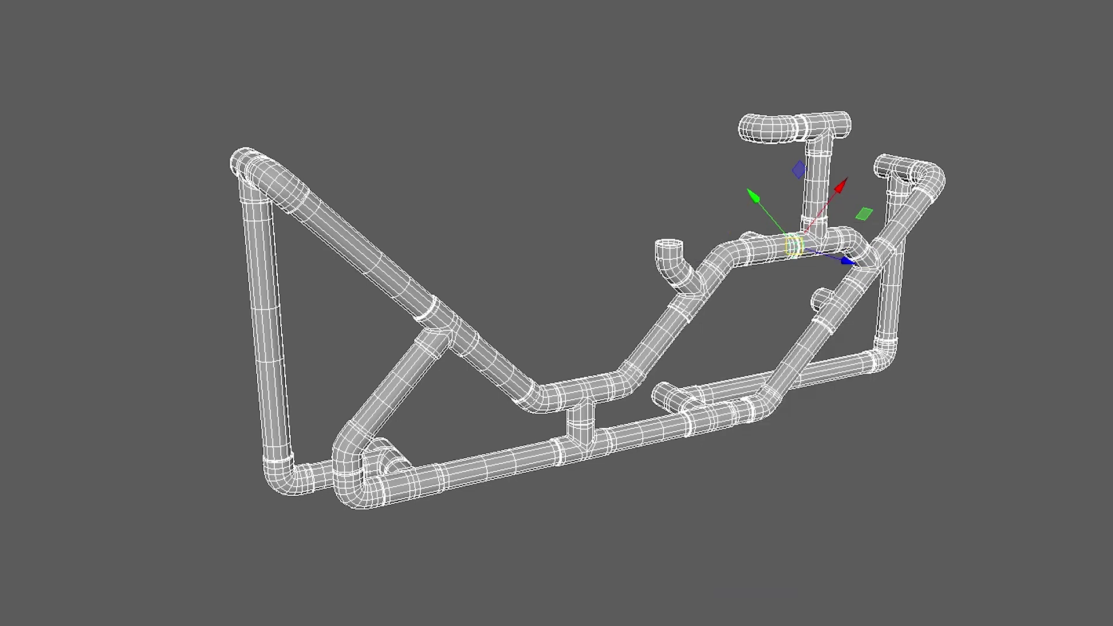
pyautogui.rightClick(845, 237)
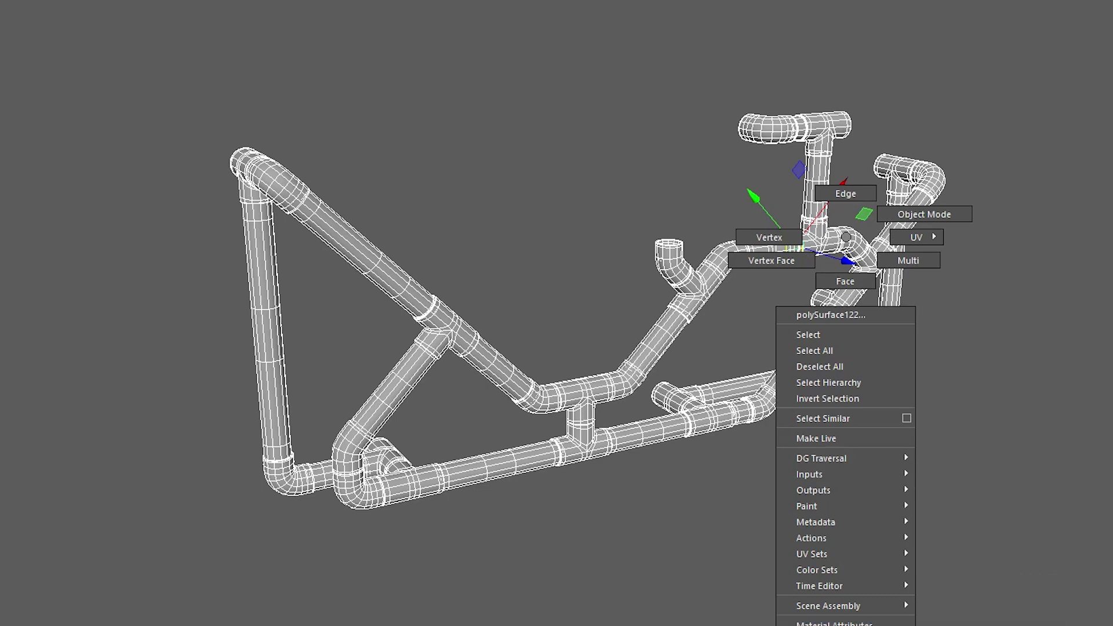
pyautogui.click(835, 623)
pyautogui.press('5')
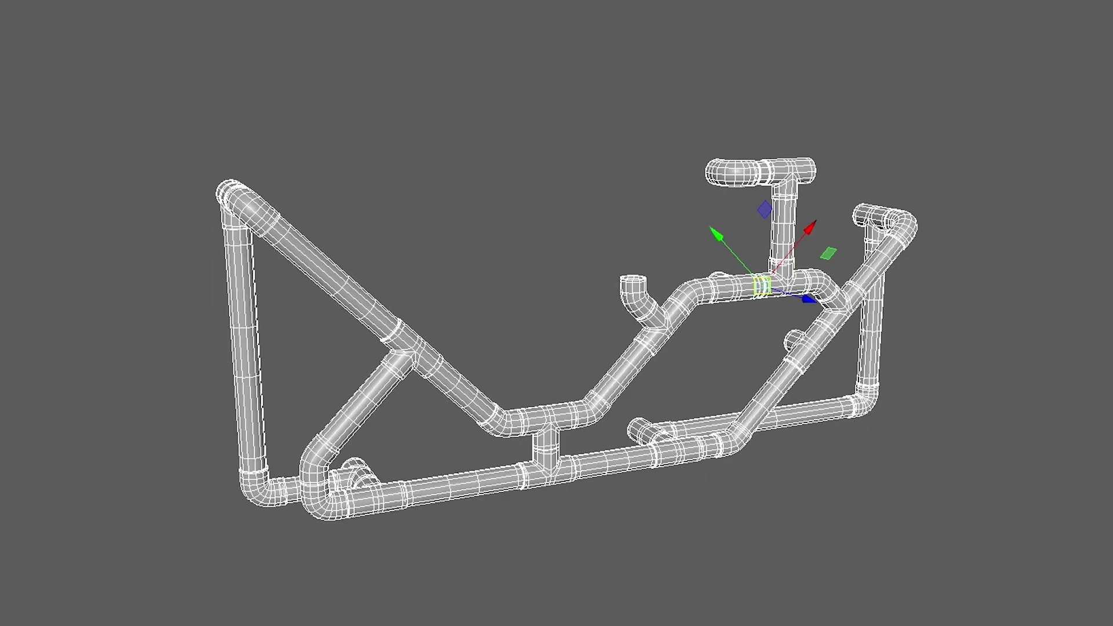
# Bring up the pipe frame's marking menu to change its material to black
pyautogui.rightClick(807, 277)
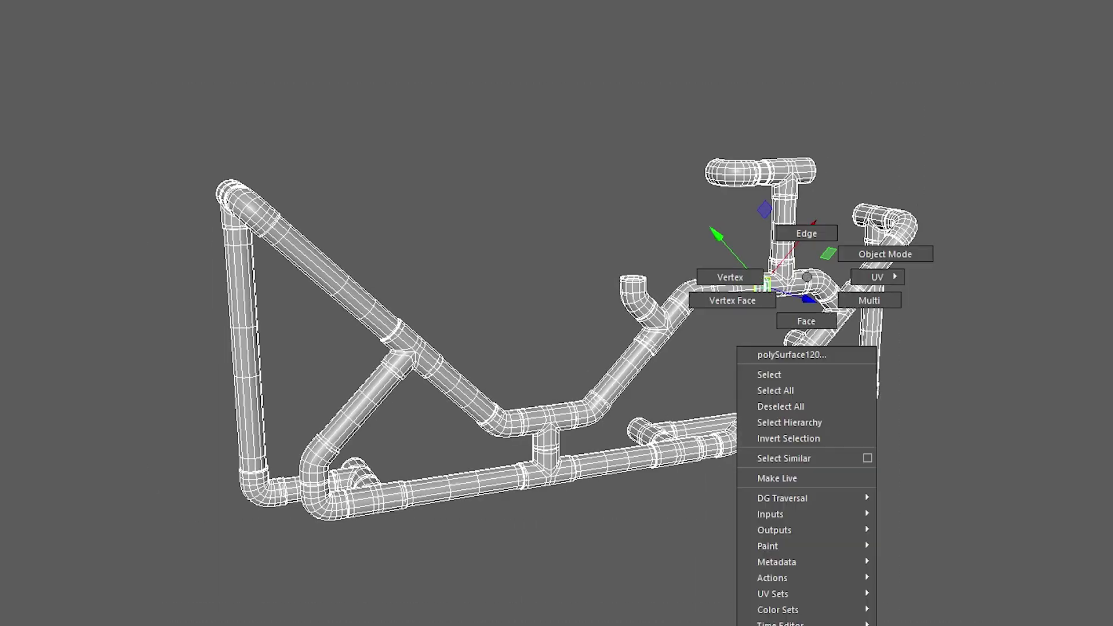